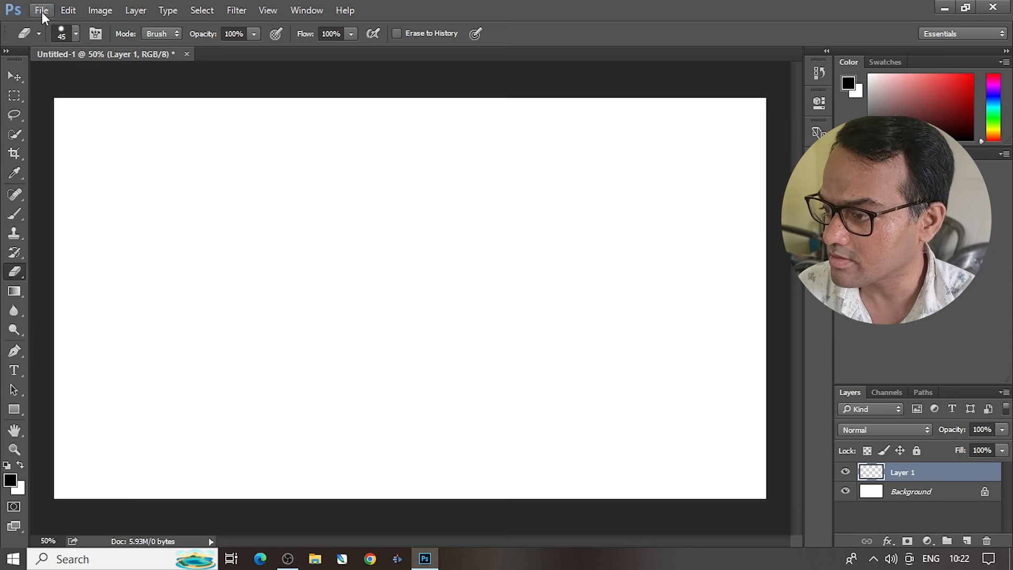
click(42, 10)
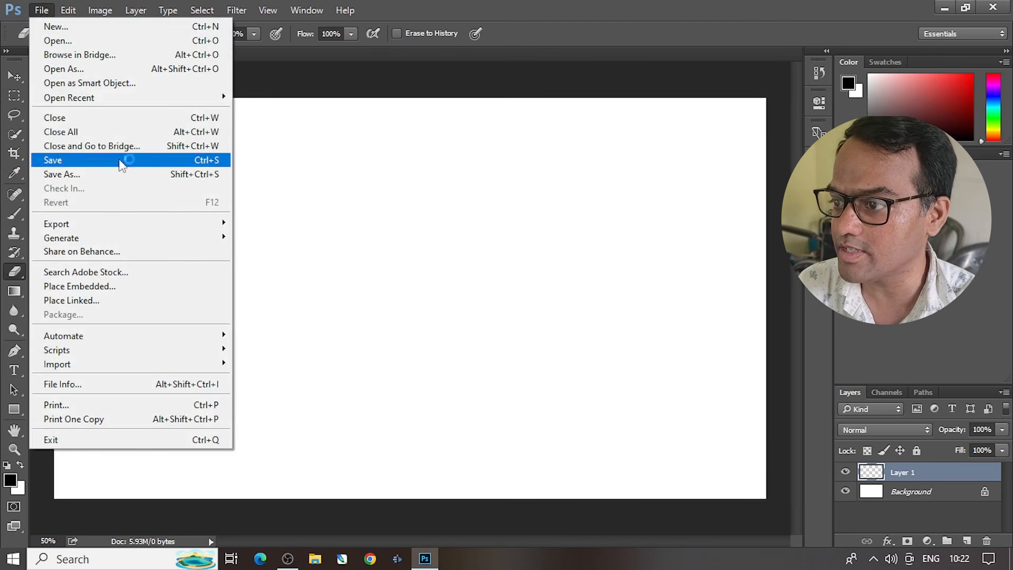
click(111, 286)
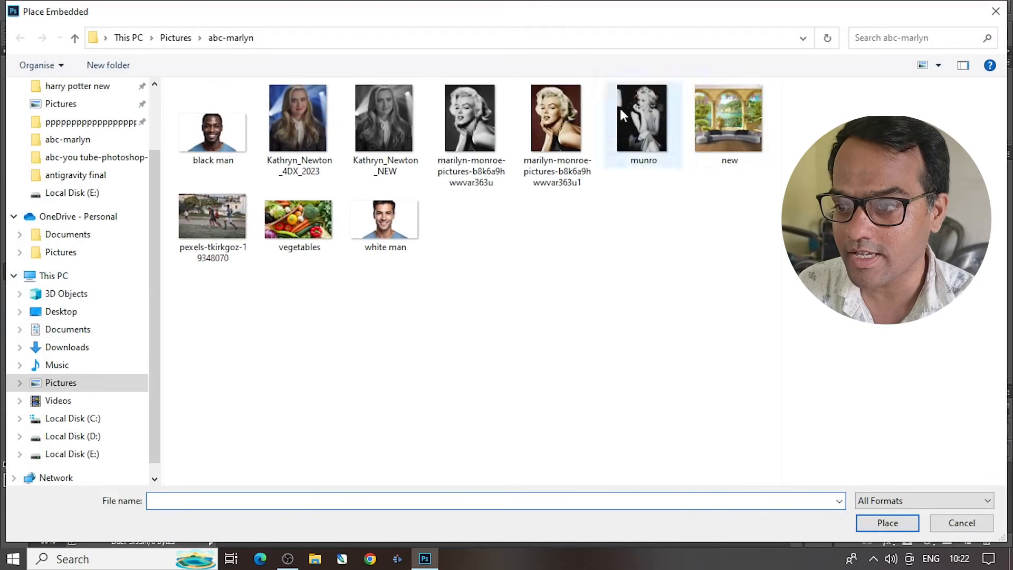
click(995, 11)
click(39, 11)
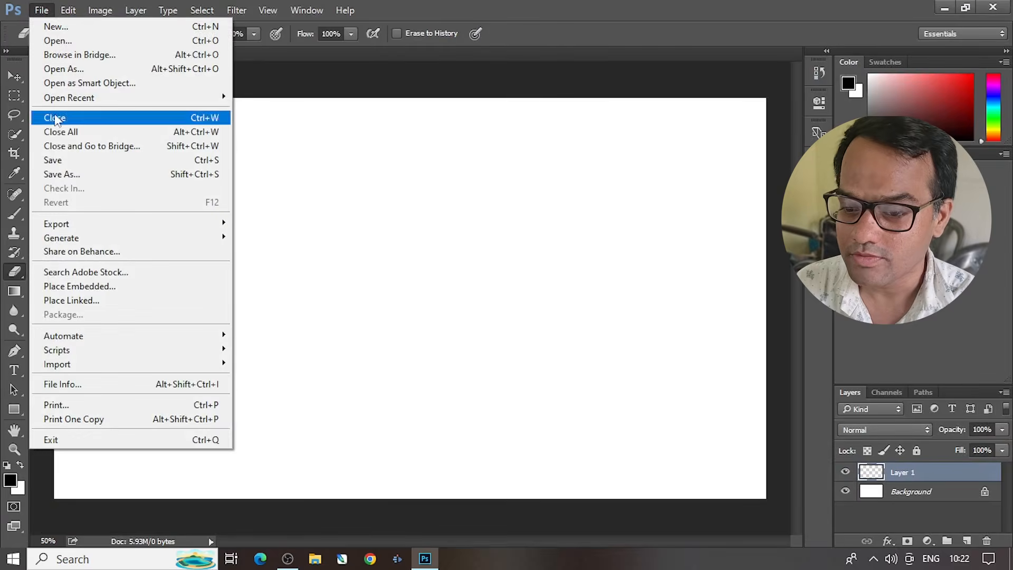
click(29, 13)
Step: Create a new 1920 by 1080 pixel RGB document with a white background
click(33, 11)
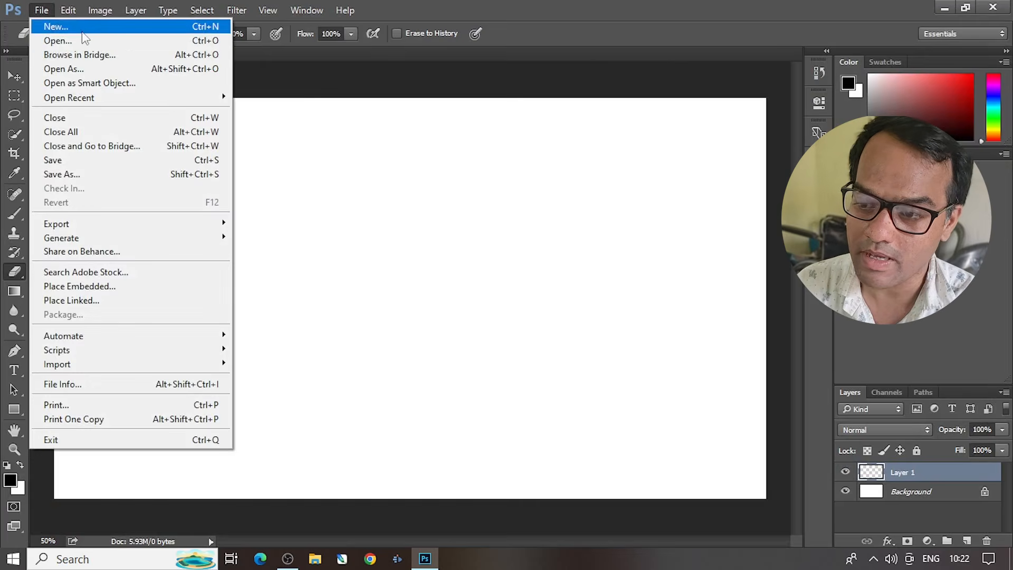
click(56, 26)
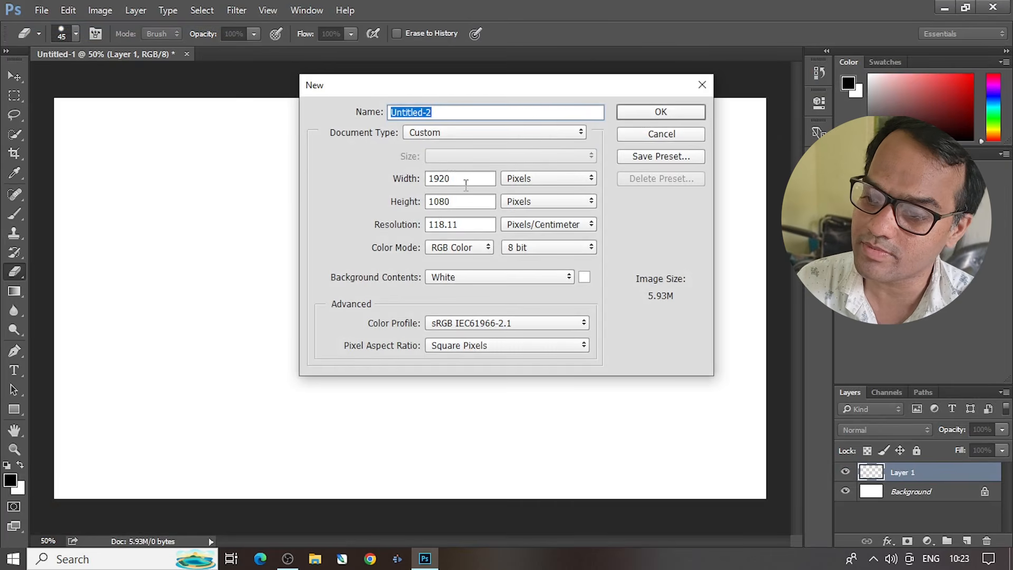
click(628, 113)
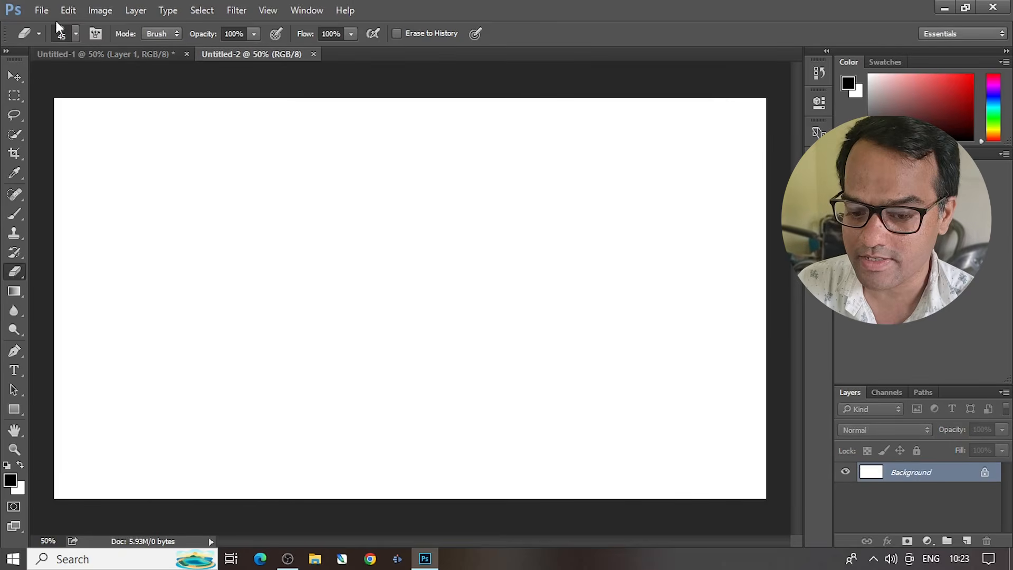
Step: Place the "black man" image from the abc-marlyn folder as an embedded layer at its default size and position
click(41, 10)
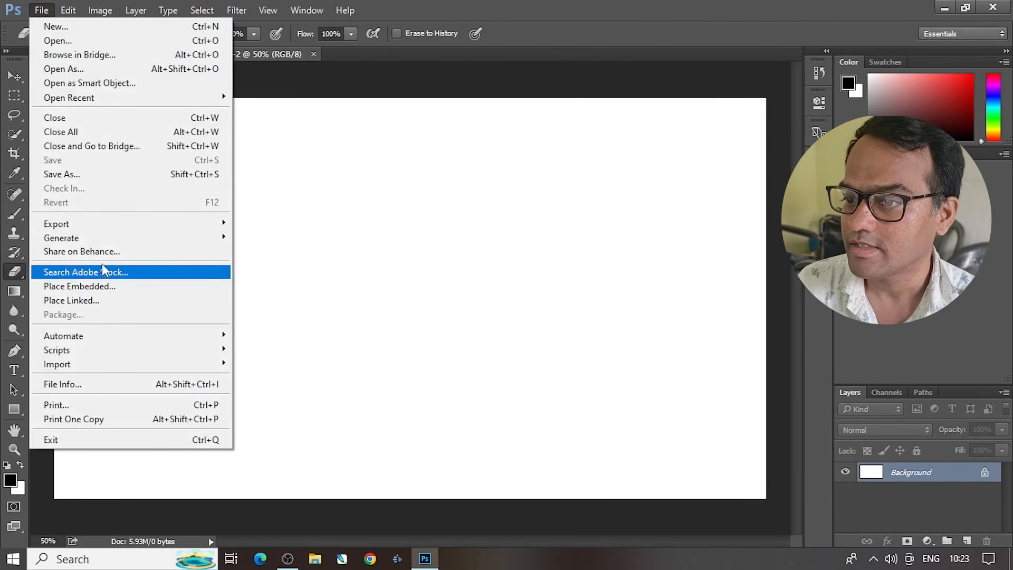
click(103, 287)
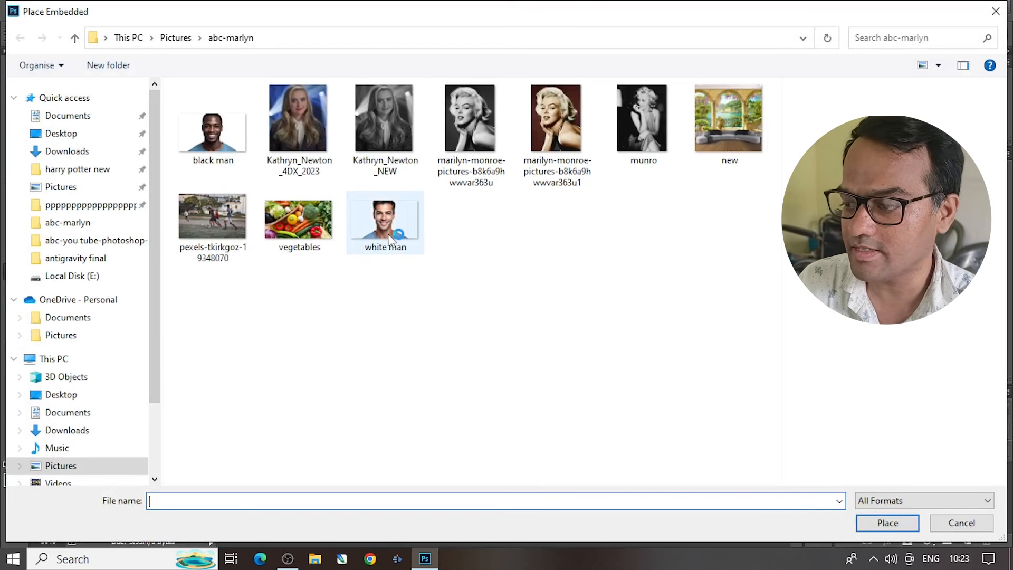
click(215, 149)
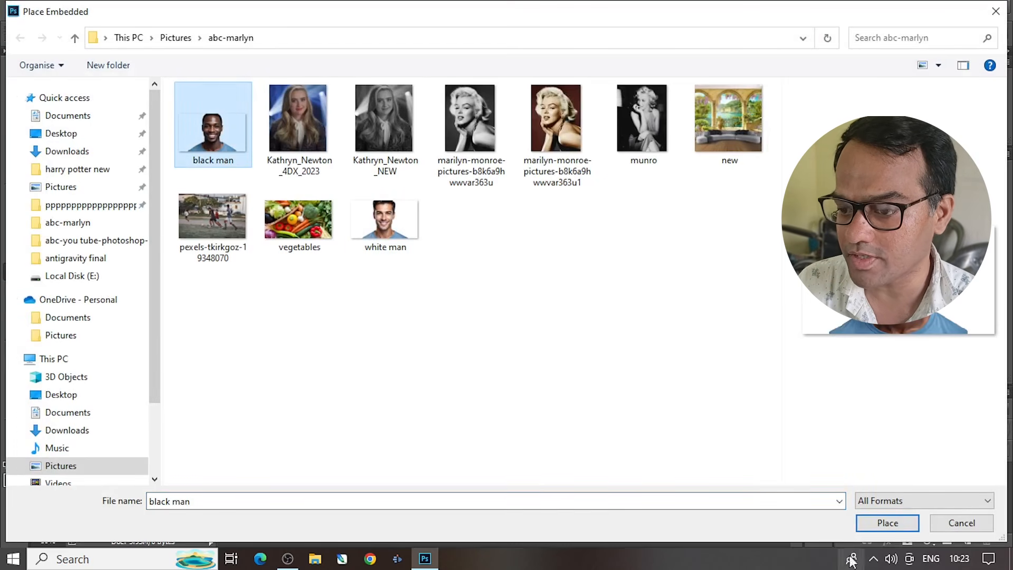
click(865, 523)
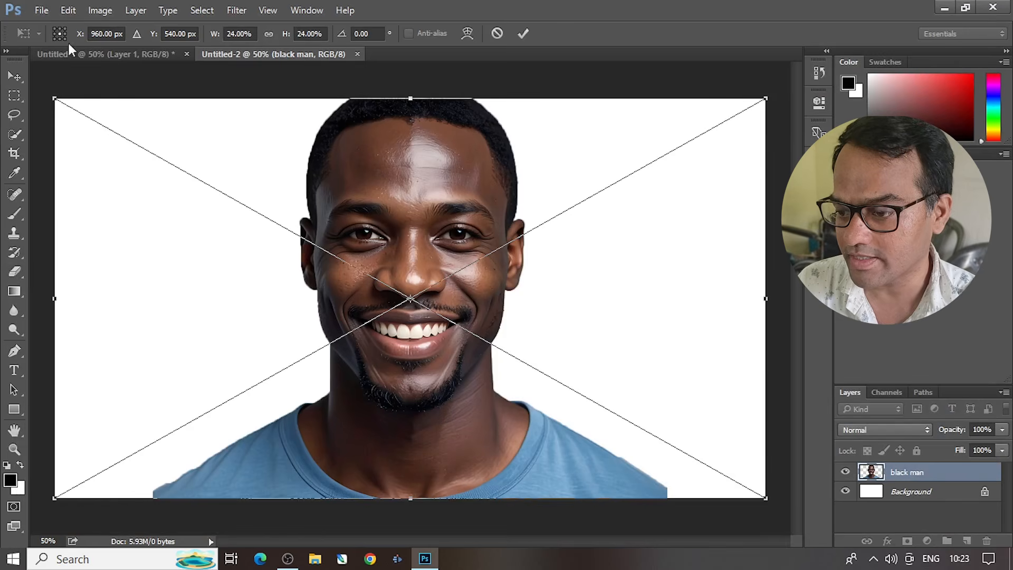
click(522, 33)
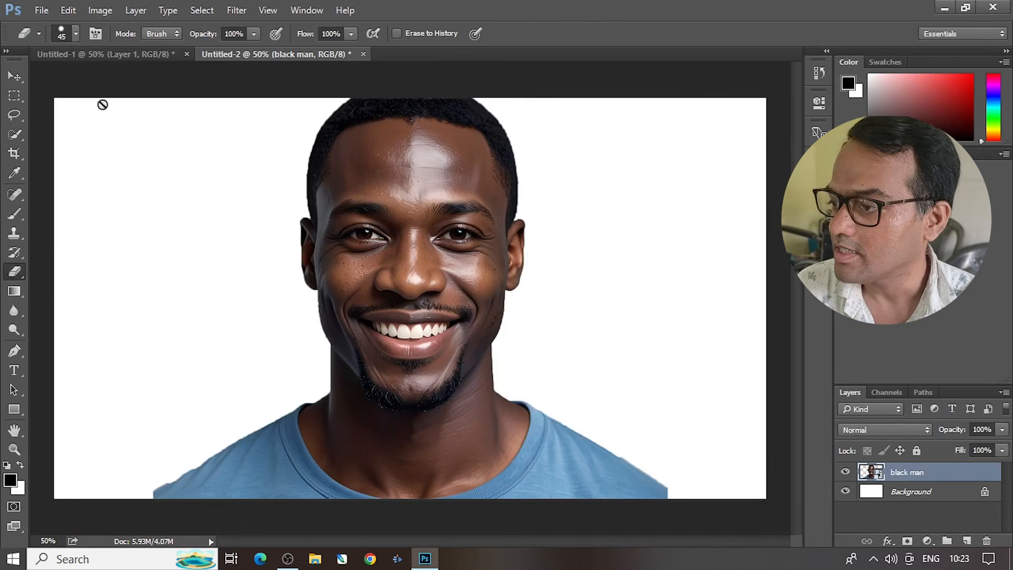
Step: Place the "white man" image as an embedded layer above the black man layer, keeping its default size and position
click(41, 10)
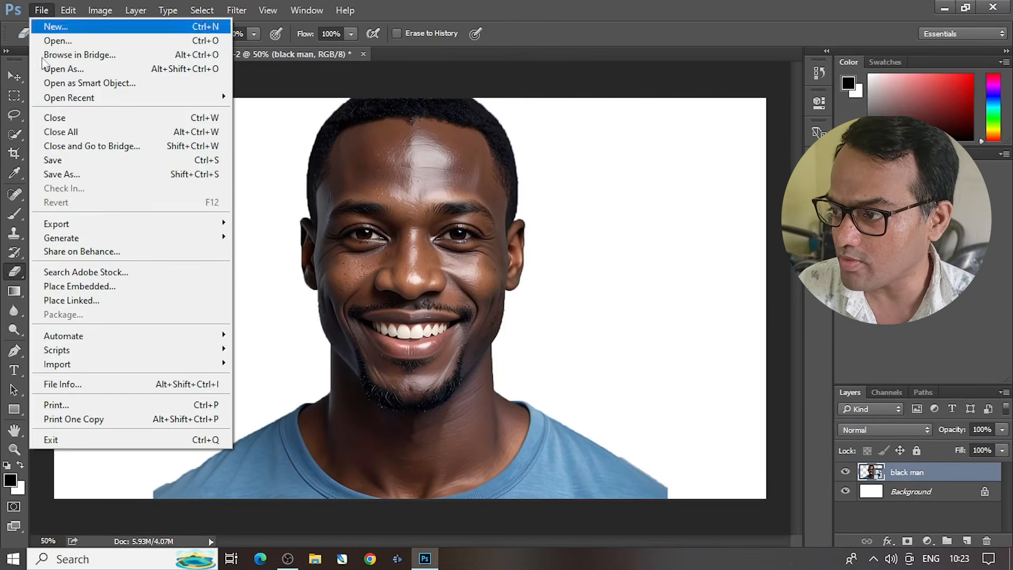
click(93, 293)
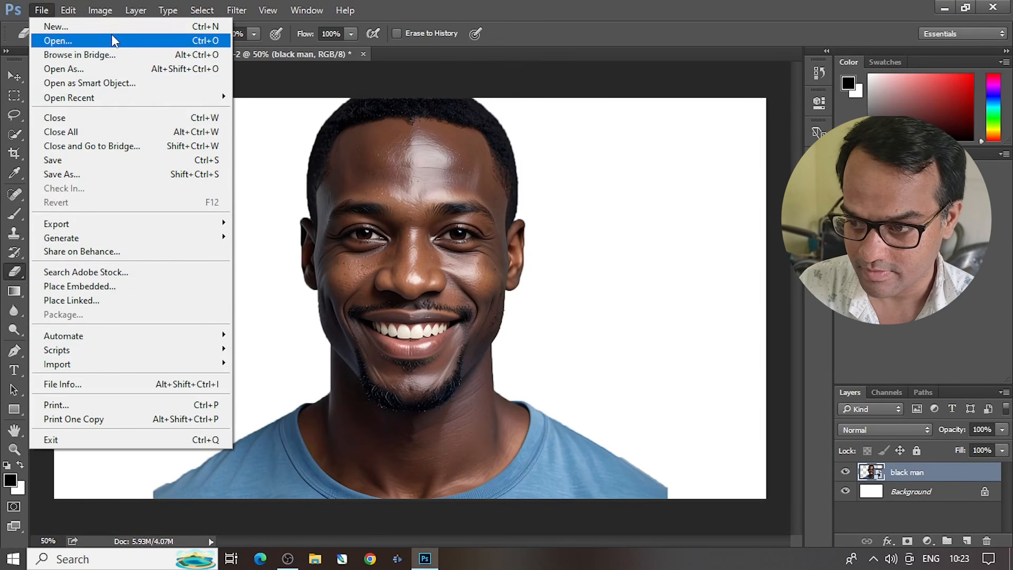
click(77, 286)
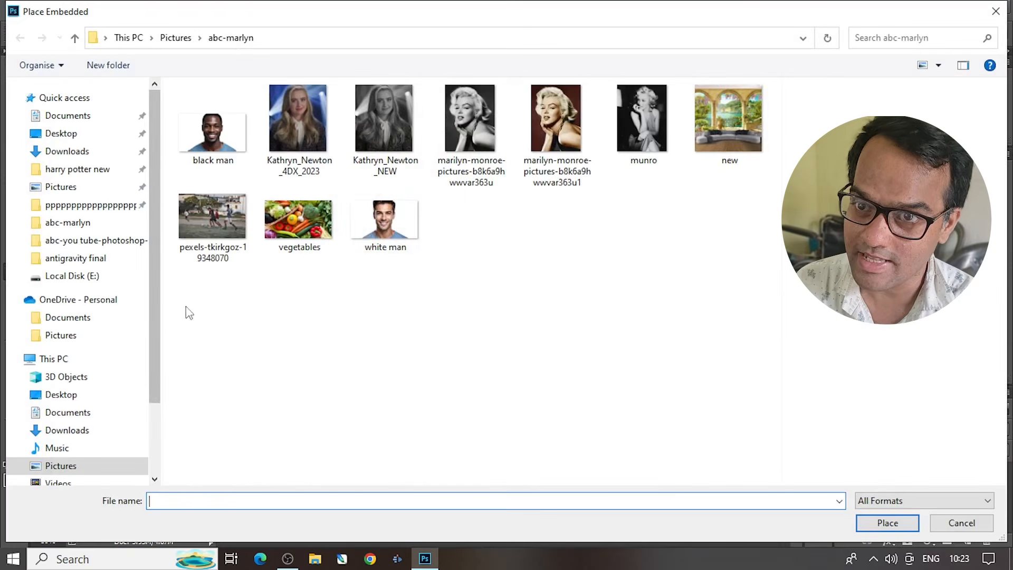
click(388, 221)
click(898, 522)
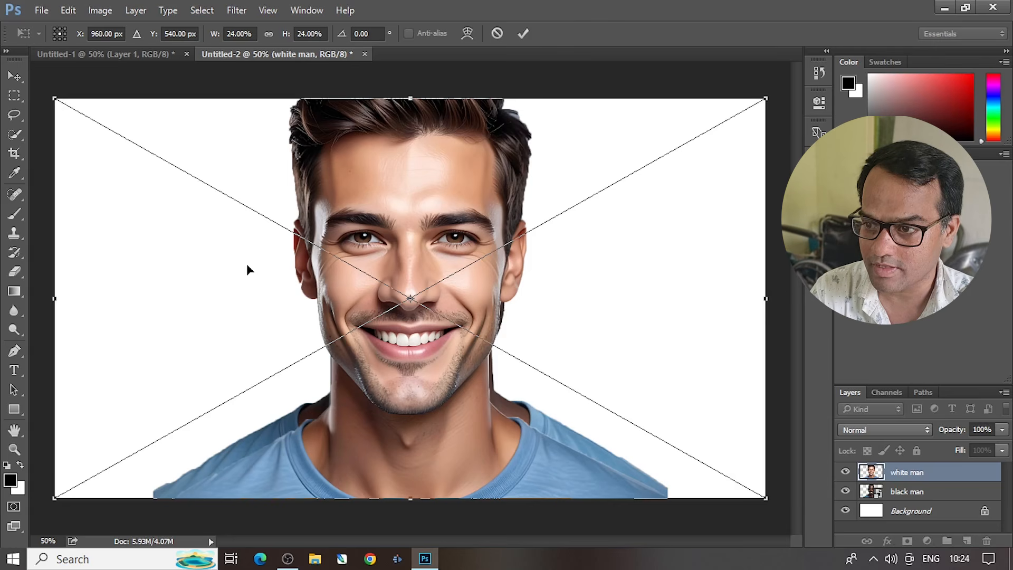
click(524, 34)
key(e)
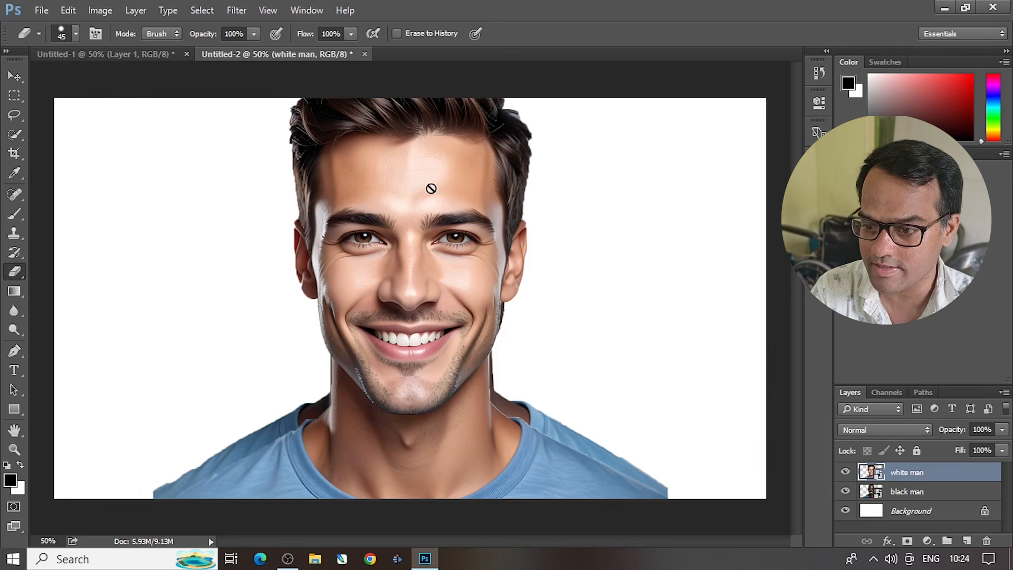
Step: Move the white man layer slightly upward so its facial features line up with the face on the layer beneath
click(15, 76)
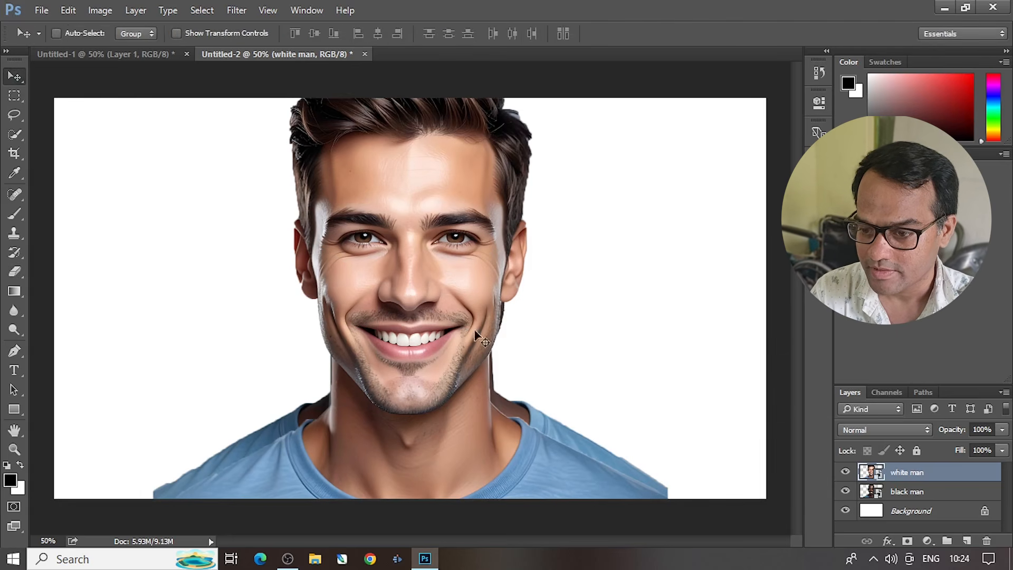
mouse_move(446, 276)
mouse_down()
mouse_move(446, 381)
mouse_move(458, 251)
mouse_move(445, 280)
mouse_move(459, 343)
mouse_move(452, 432)
mouse_move(436, 270)
mouse_move(479, 264)
mouse_move(448, 271)
mouse_up()
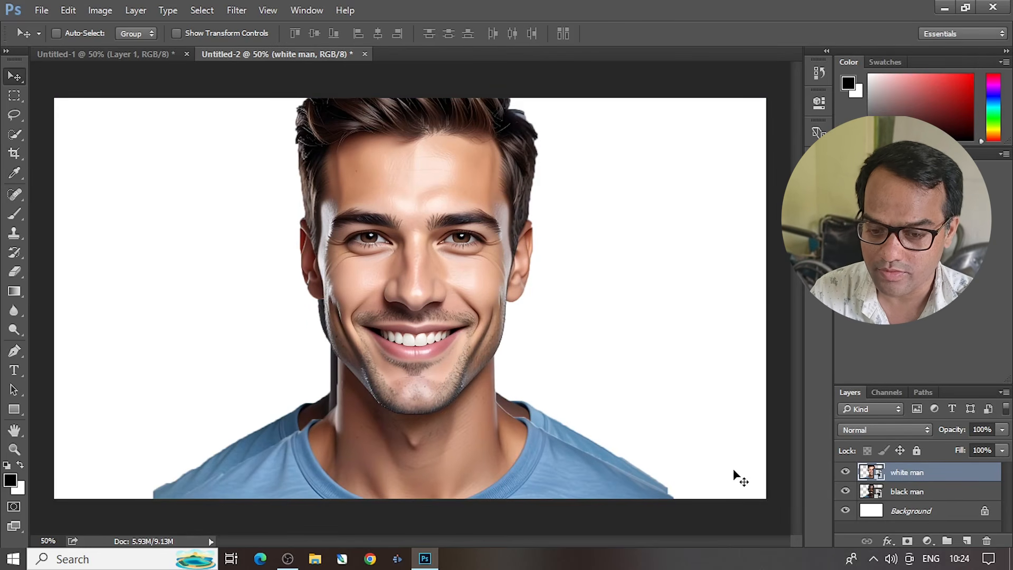
drag(442, 372, 440, 365)
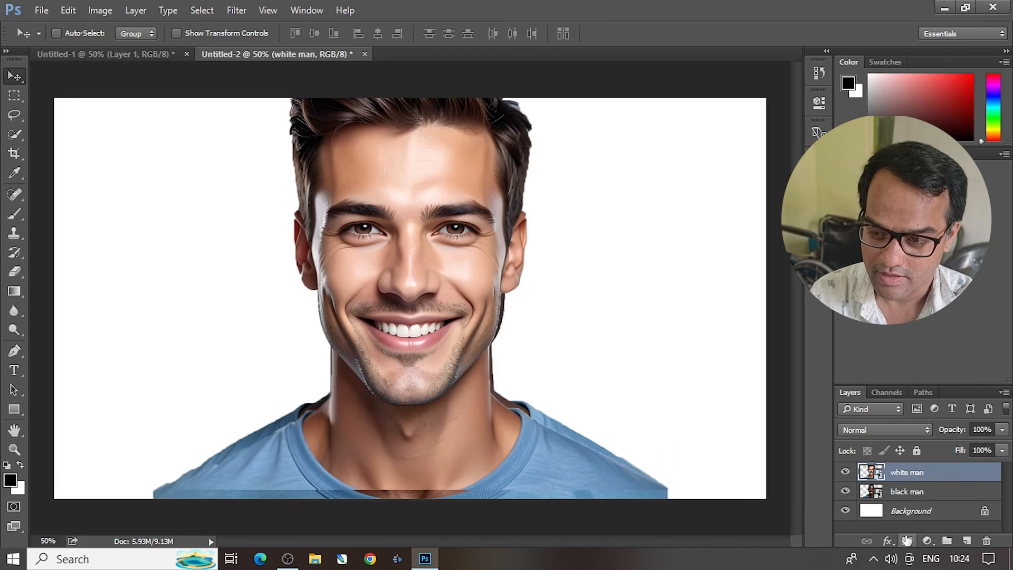
Step: Add a layer mask to the white man layer
right_click(895, 473)
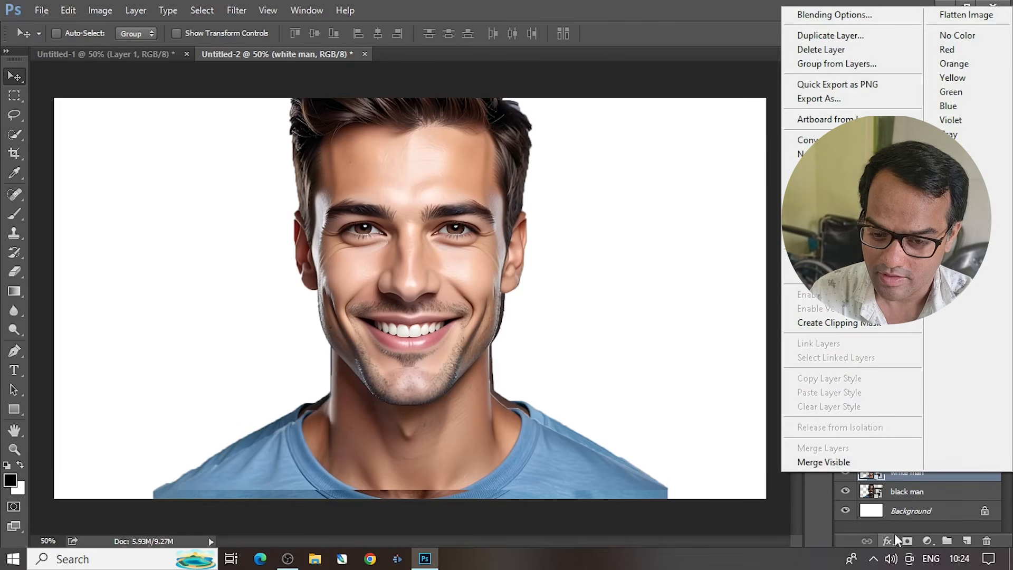
click(857, 524)
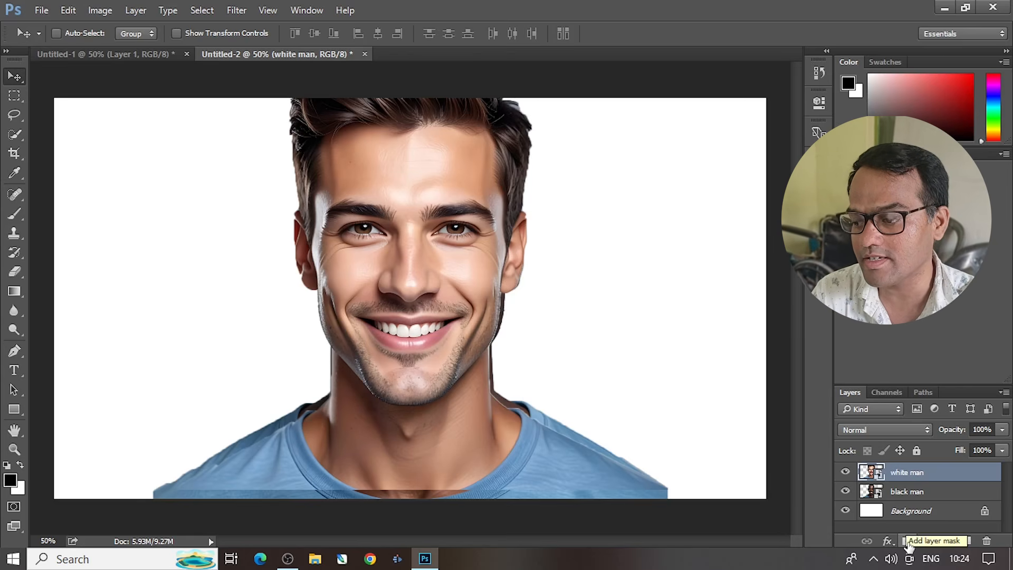
click(908, 541)
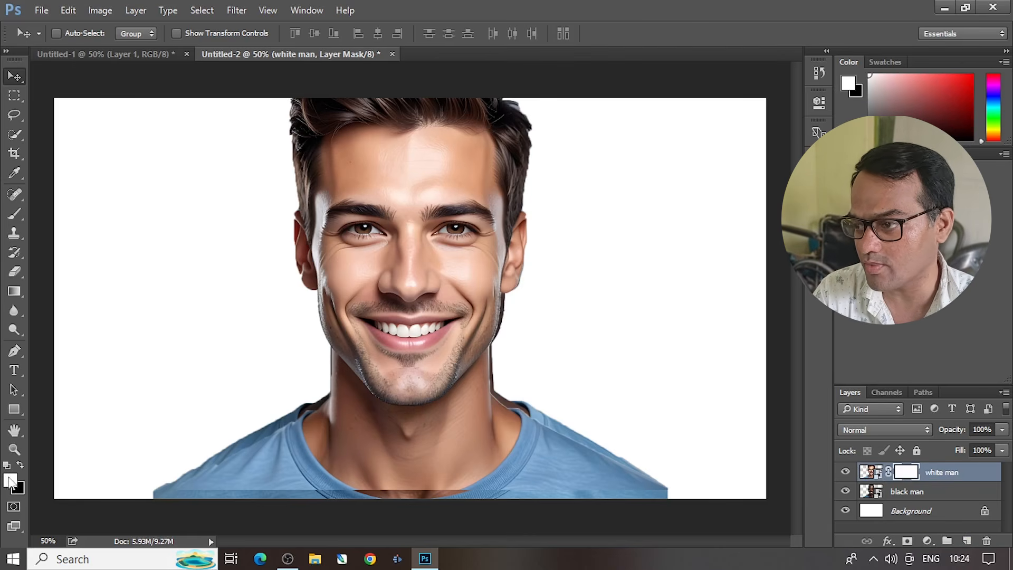
Step: Paint the white man mask black over the face's left half, from forehead to chin, with the Brush tool enlarged to 90 px
click(20, 465)
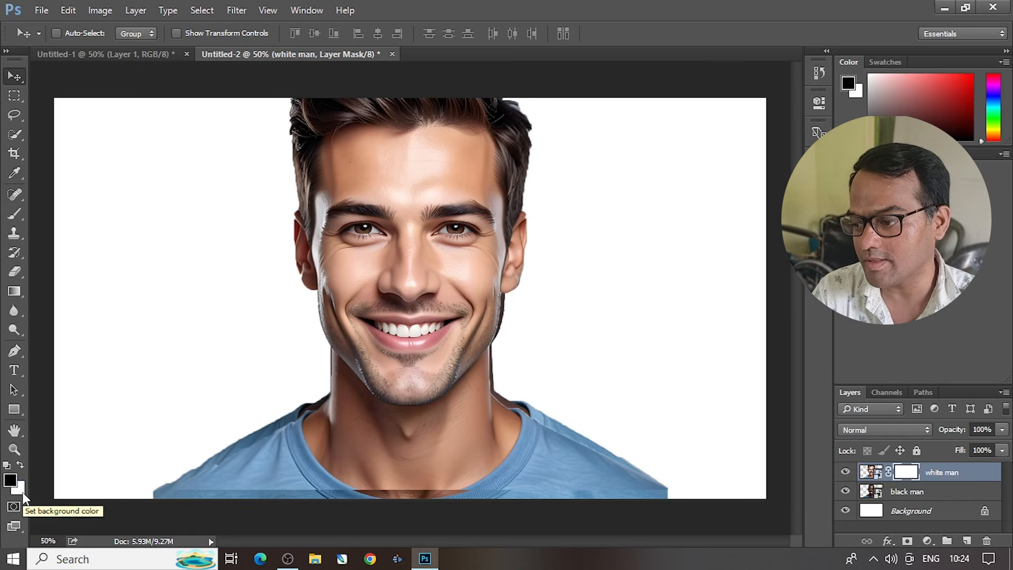
click(22, 217)
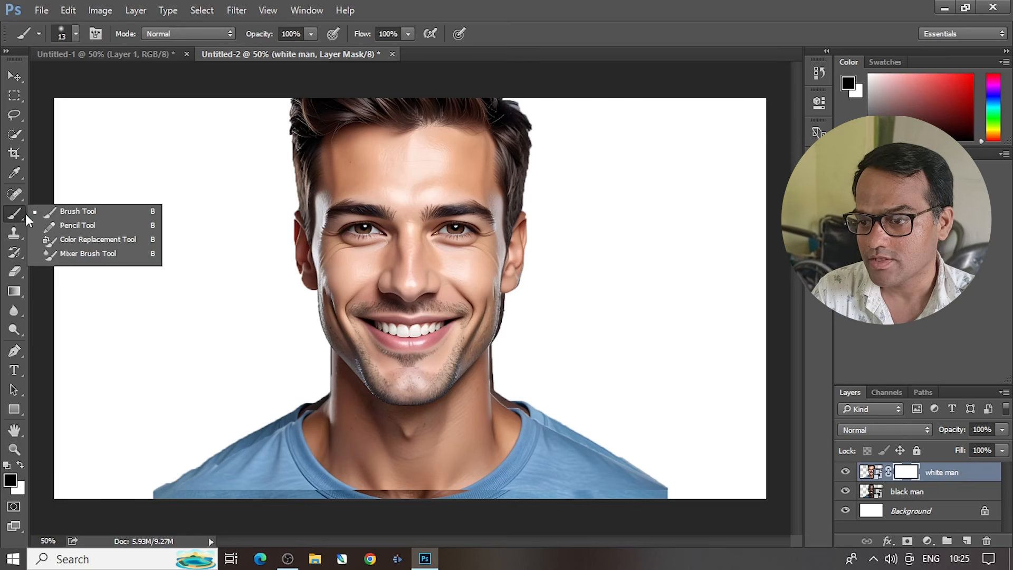
click(72, 208)
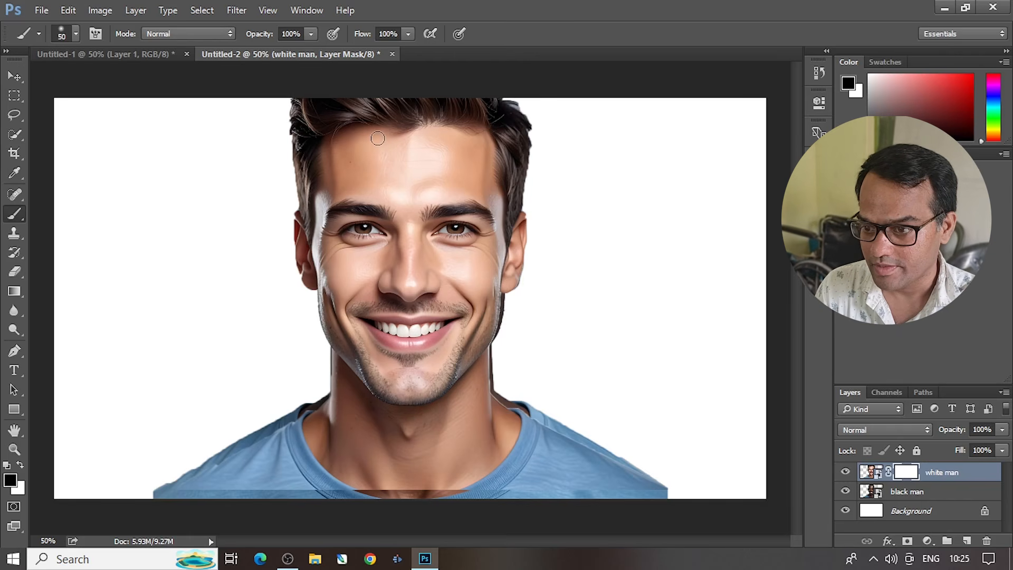
mouse_move(378, 138)
mouse_down()
mouse_move(364, 354)
mouse_move(371, 170)
mouse_move(371, 285)
mouse_move(385, 362)
mouse_move(374, 148)
mouse_move(356, 203)
mouse_move(354, 276)
mouse_move(374, 349)
mouse_move(378, 168)
mouse_move(390, 374)
mouse_move(393, 150)
mouse_move(383, 390)
mouse_move(352, 310)
mouse_up()
key(bracketright)
key(bracketright)
key(bracketright)
key(bracketright)
mouse_move(379, 355)
mouse_down()
mouse_move(392, 391)
mouse_move(382, 148)
mouse_move(353, 158)
mouse_move(344, 191)
mouse_up()
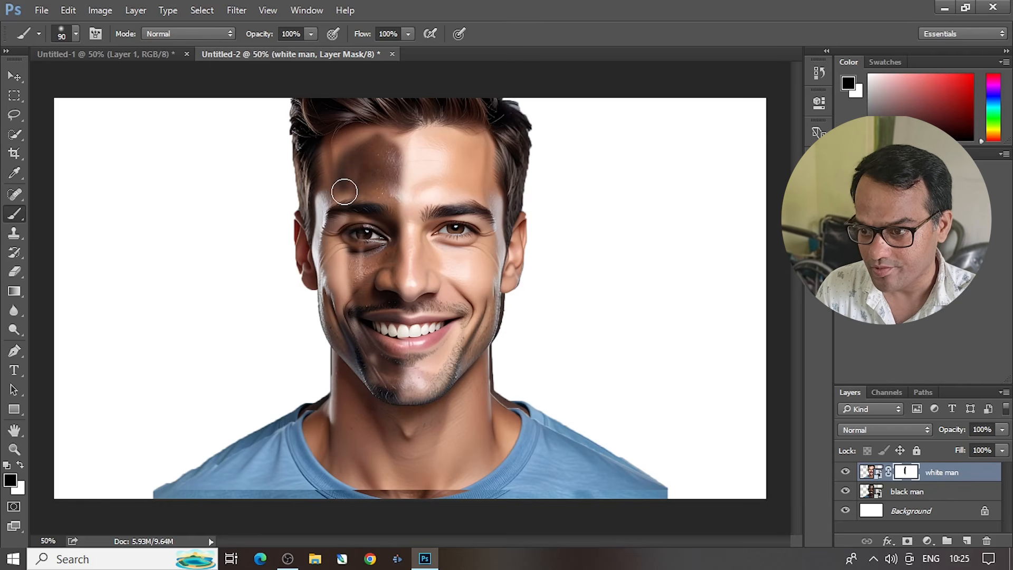
mouse_move(344, 192)
mouse_down()
mouse_move(391, 388)
mouse_move(404, 154)
mouse_move(354, 150)
mouse_move(334, 168)
mouse_move(326, 197)
mouse_move(343, 306)
mouse_move(389, 375)
mouse_move(340, 335)
mouse_move(325, 247)
mouse_move(330, 166)
mouse_move(346, 149)
mouse_move(391, 141)
mouse_up()
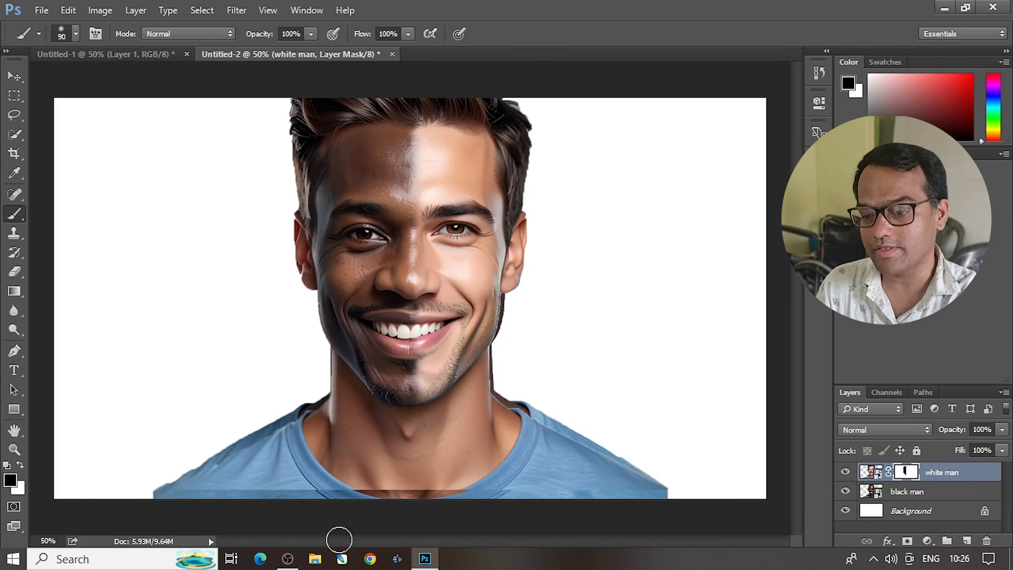
Step: Erase the shirt and neck from the white man layer with a 45 px eraser to reveal the layer beneath
mouse_move(288, 559)
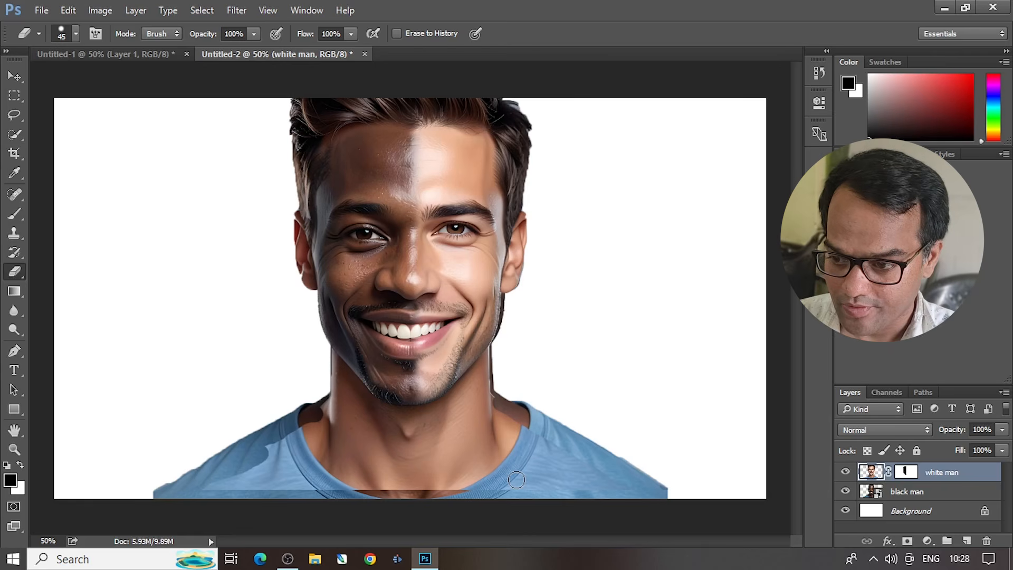
mouse_move(540, 489)
mouse_down()
mouse_move(269, 501)
mouse_move(255, 489)
mouse_move(366, 473)
mouse_move(582, 464)
mouse_move(284, 480)
mouse_move(311, 473)
mouse_move(592, 465)
mouse_move(226, 485)
mouse_move(286, 439)
mouse_move(346, 421)
mouse_move(416, 420)
mouse_move(492, 422)
mouse_move(214, 481)
mouse_move(585, 472)
mouse_up()
mouse_move(532, 439)
mouse_down()
mouse_move(474, 434)
mouse_move(355, 467)
mouse_move(279, 475)
mouse_move(314, 451)
mouse_move(390, 436)
mouse_move(543, 441)
mouse_move(421, 451)
mouse_move(490, 440)
mouse_move(457, 458)
mouse_move(544, 450)
mouse_move(504, 448)
mouse_move(547, 444)
mouse_move(489, 405)
mouse_move(487, 363)
mouse_move(445, 419)
mouse_move(412, 438)
mouse_move(277, 466)
mouse_move(337, 414)
mouse_move(336, 364)
mouse_move(353, 390)
mouse_move(396, 414)
mouse_move(475, 392)
mouse_move(469, 418)
mouse_move(480, 407)
mouse_move(371, 415)
mouse_move(342, 382)
mouse_move(316, 422)
mouse_move(330, 410)
mouse_move(334, 432)
mouse_move(360, 414)
mouse_move(369, 463)
mouse_move(412, 440)
mouse_move(343, 400)
mouse_move(339, 373)
mouse_move(441, 432)
mouse_move(484, 386)
mouse_move(486, 369)
mouse_move(457, 393)
mouse_move(480, 368)
mouse_up()
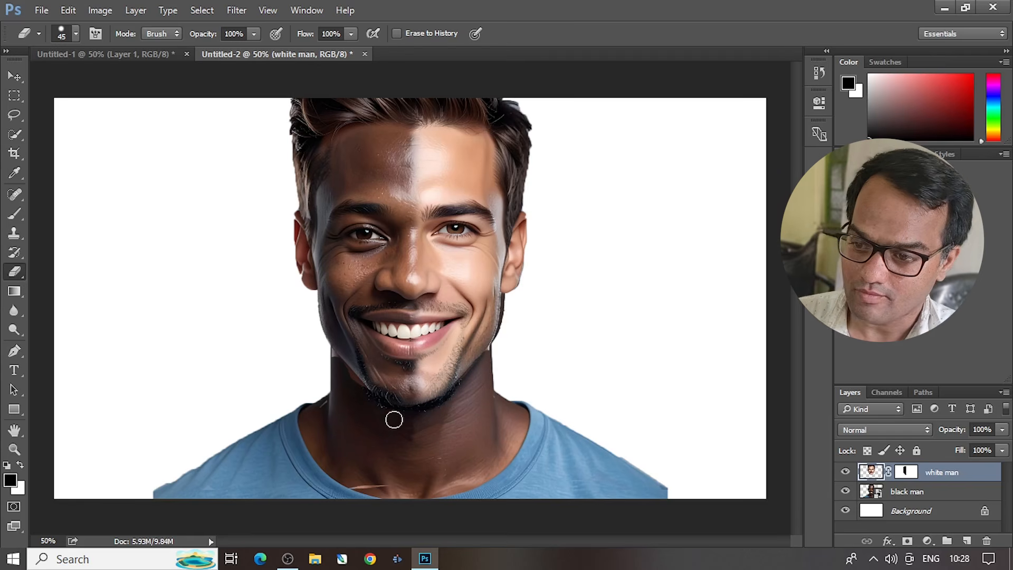
drag(350, 385, 333, 360)
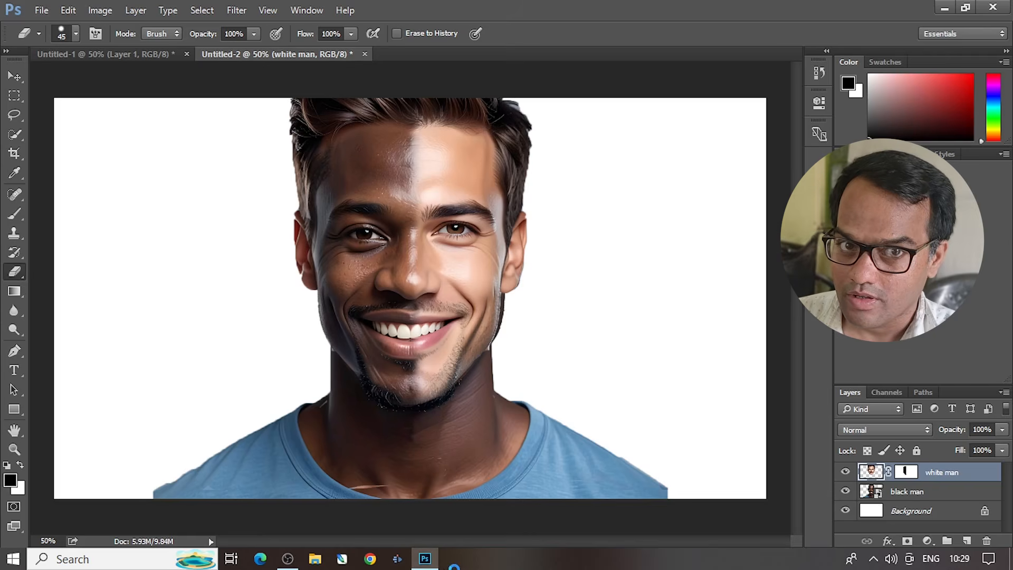
Step: Stretch the white man layer's right side outward with Free Transform to about 102.85% width and apply it
key(ctrl+t)
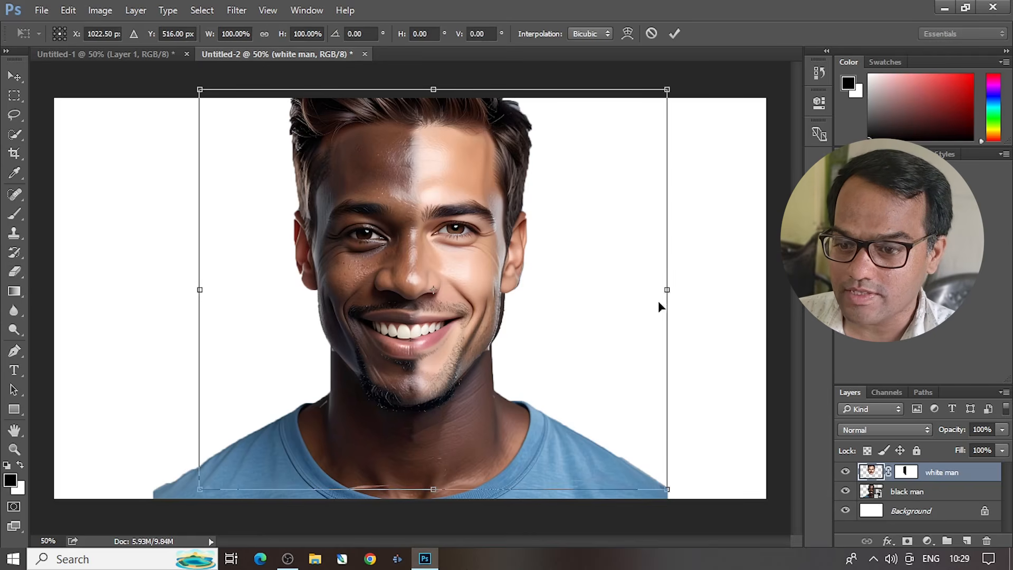
drag(667, 289, 682, 289)
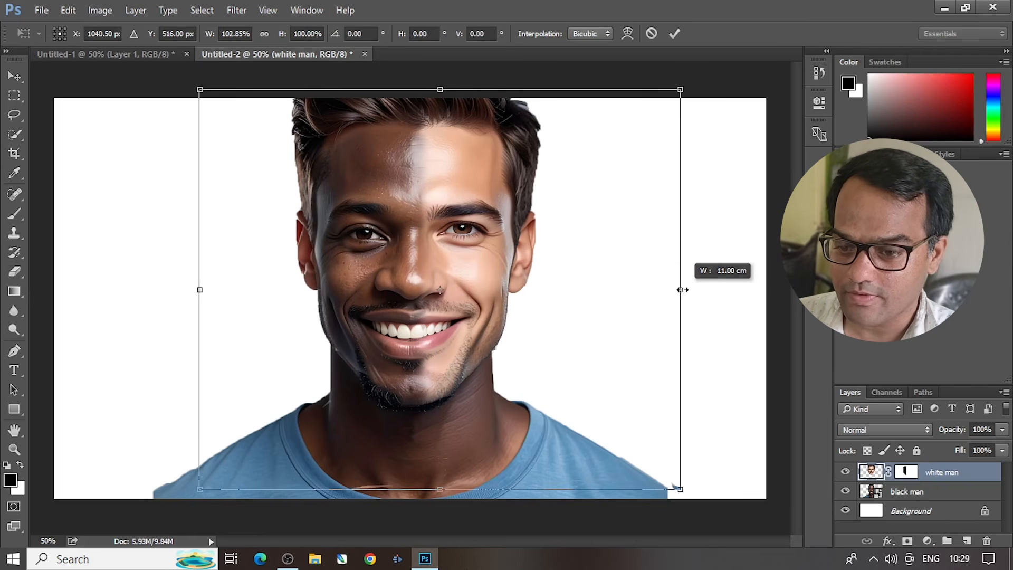
click(674, 33)
key(e)
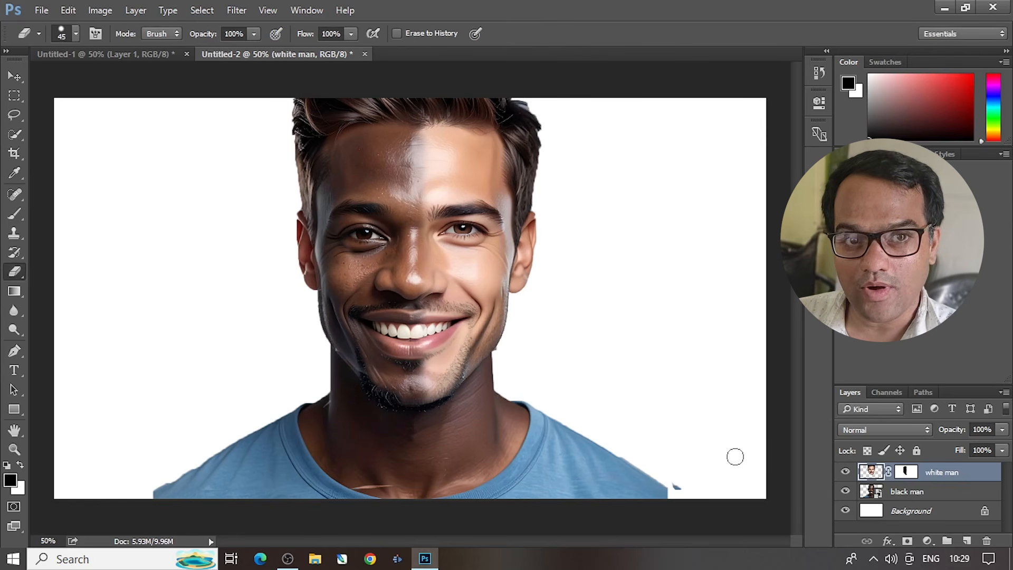